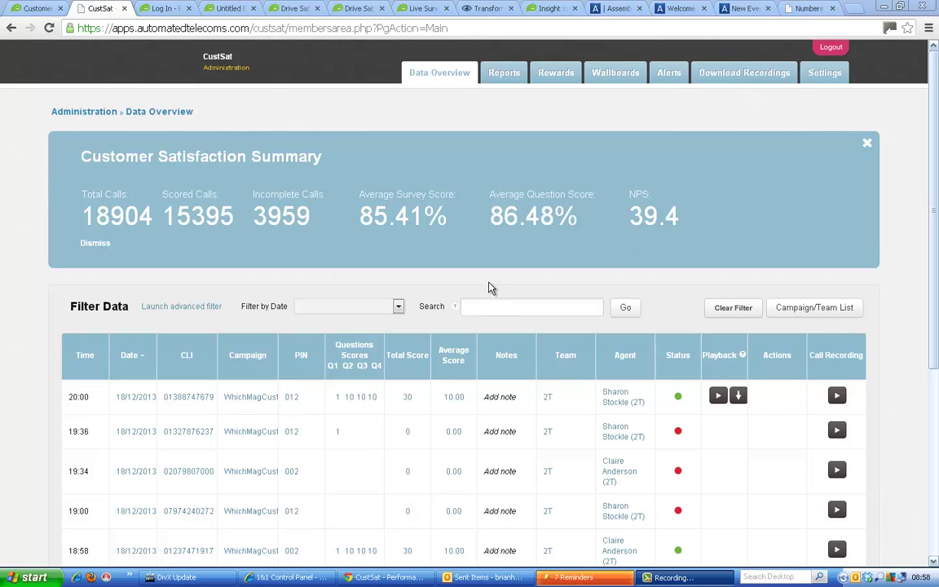
Step: Add the note "add comment" to the 20:00 call at the start of the call list
scroll(491, 261, "down", 3)
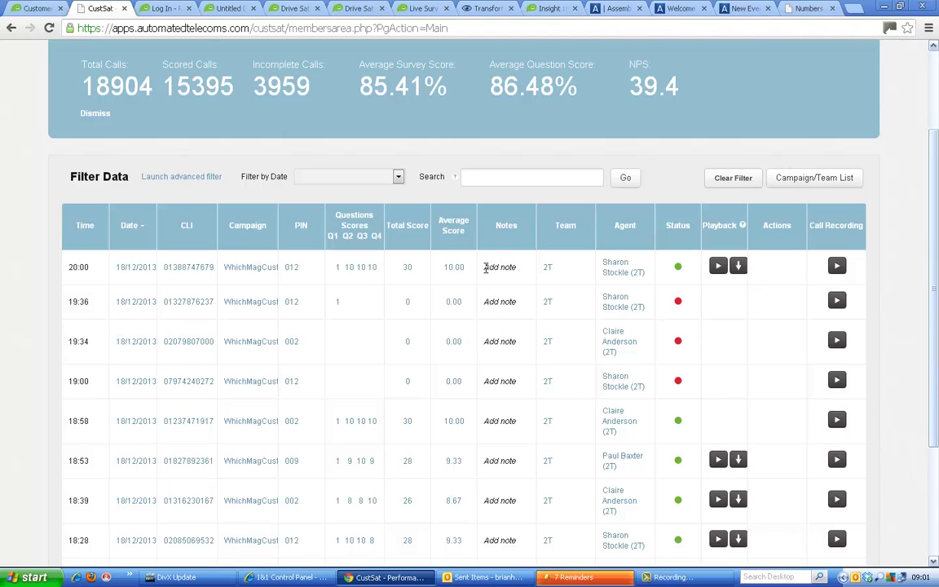
left_click(486, 267)
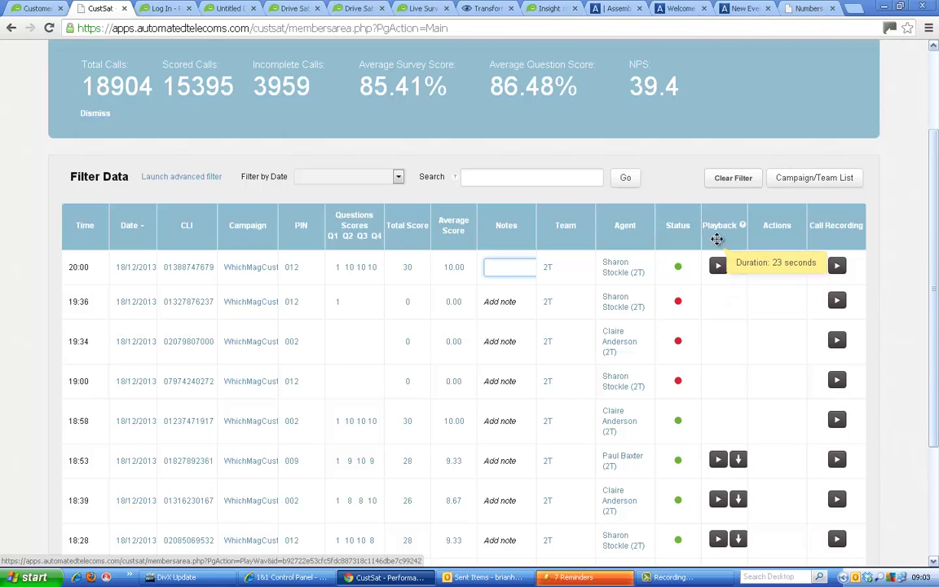
mouse_move(714, 228)
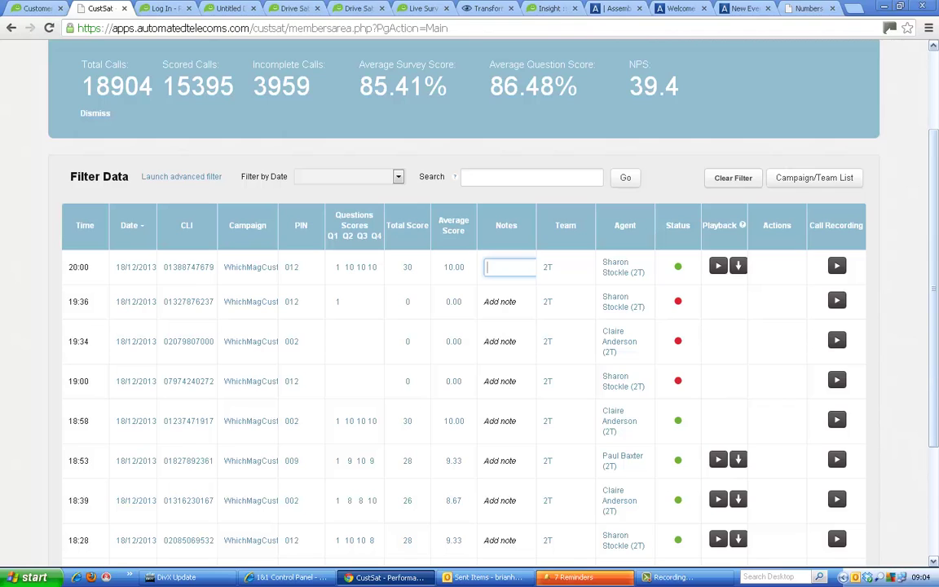
type("dd comment")
key("Return")
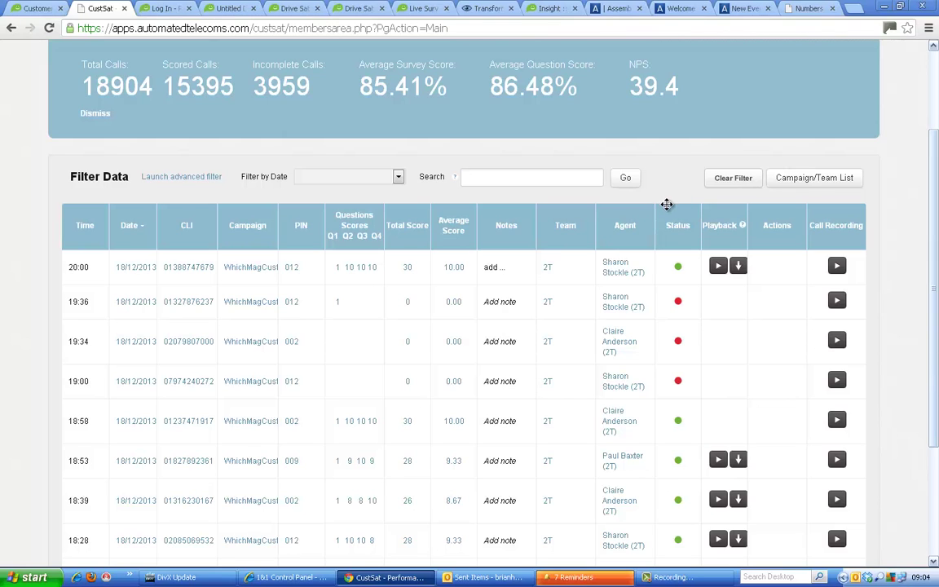
Step: Drill the call list down to team 2T and the agent of the 20:00 call, and examine the filtered calls
scroll(661, 190, "down", 2)
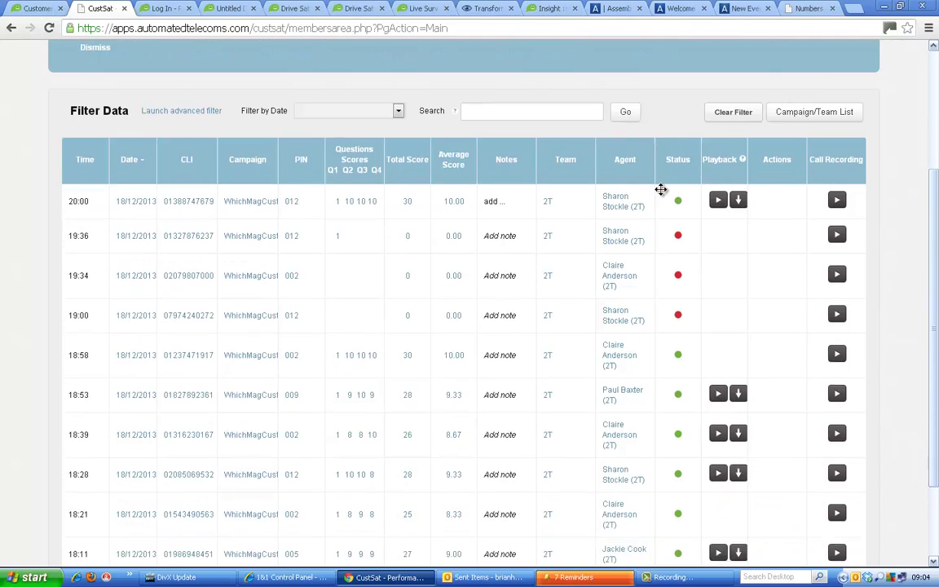
scroll(661, 190, "down", 1)
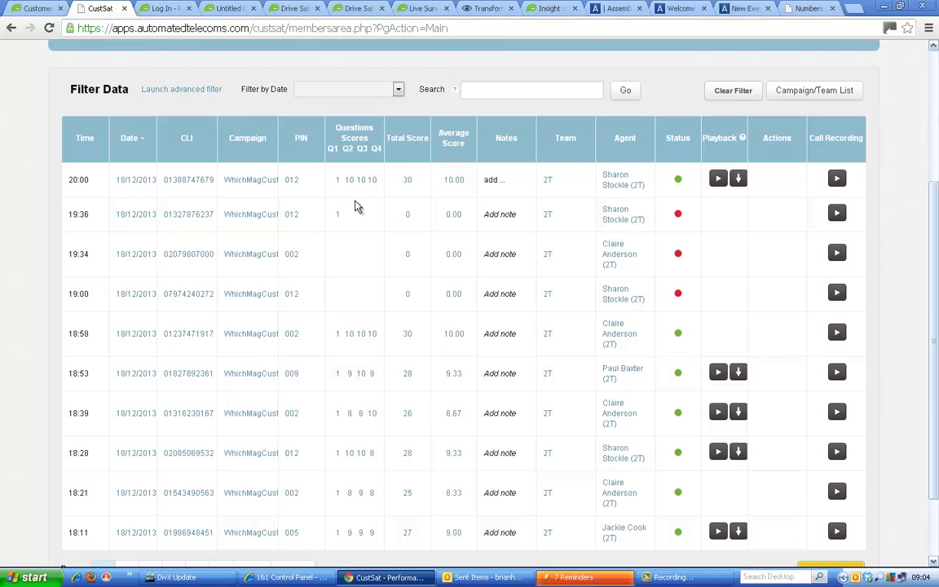
left_click(549, 220)
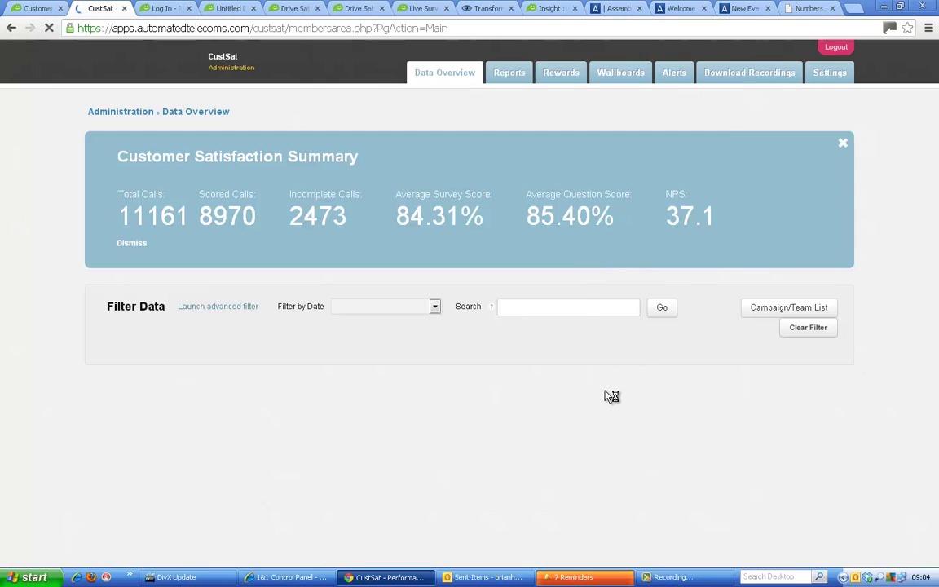
scroll(618, 345, "down", 2)
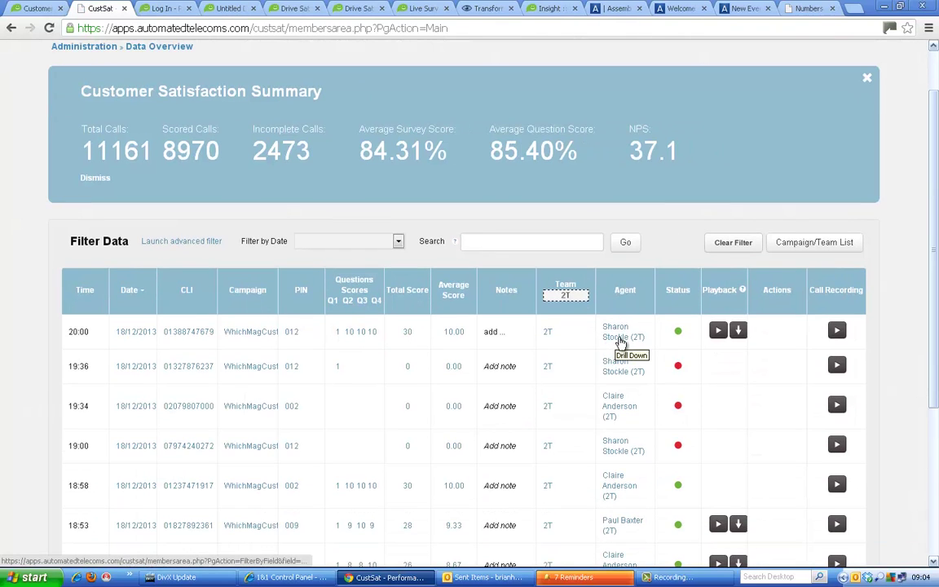
left_click(623, 342)
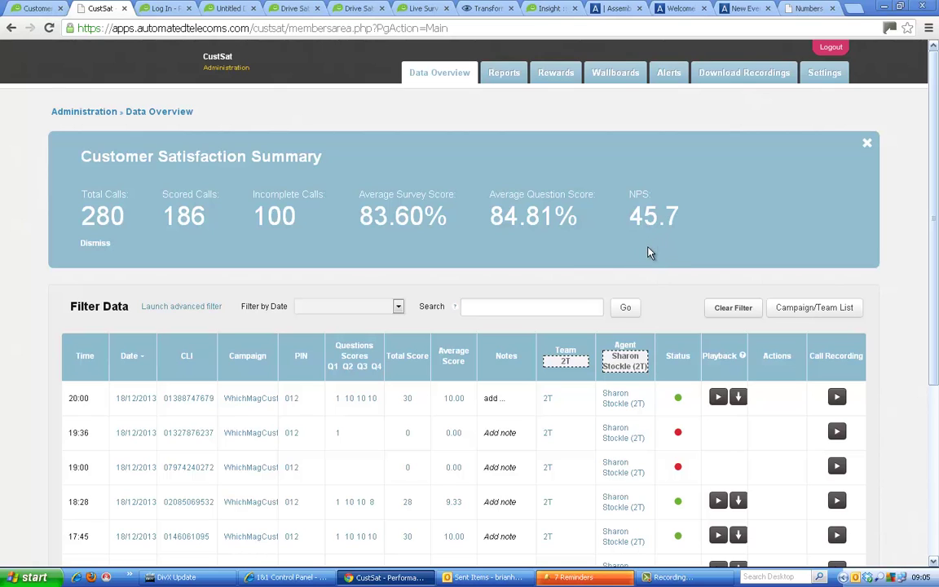
scroll(619, 237, "down", 1)
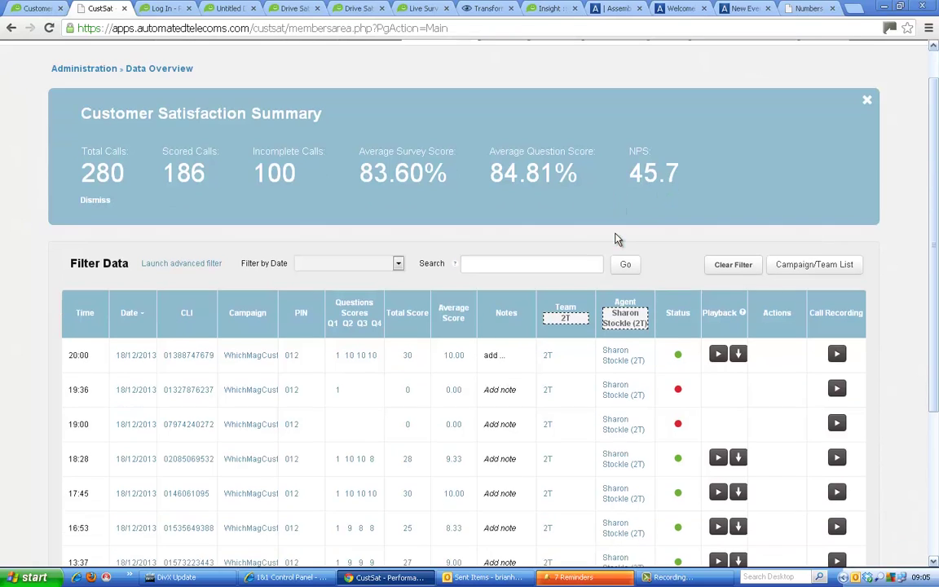
scroll(608, 350, "down", 1)
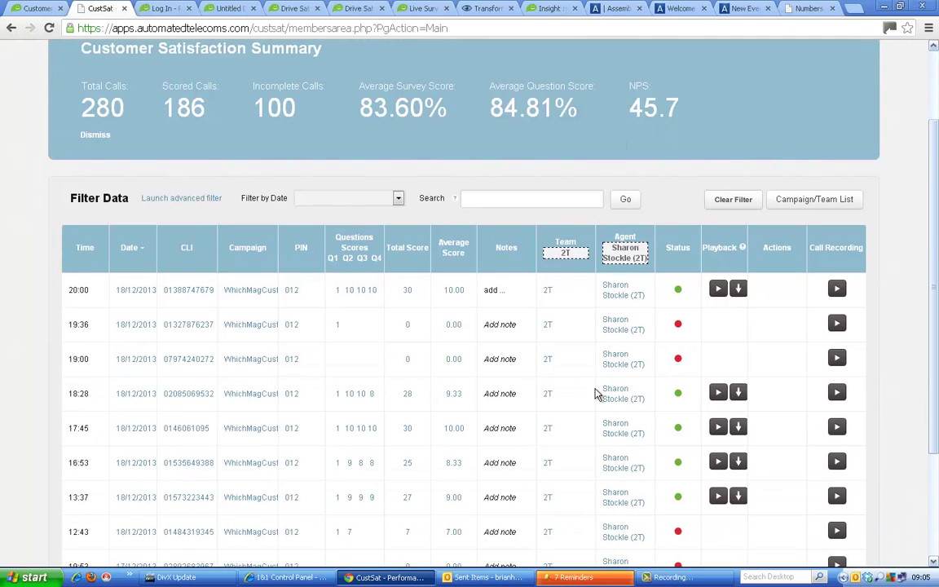
scroll(602, 392, "down", 3)
scroll(468, 359, "up", 1)
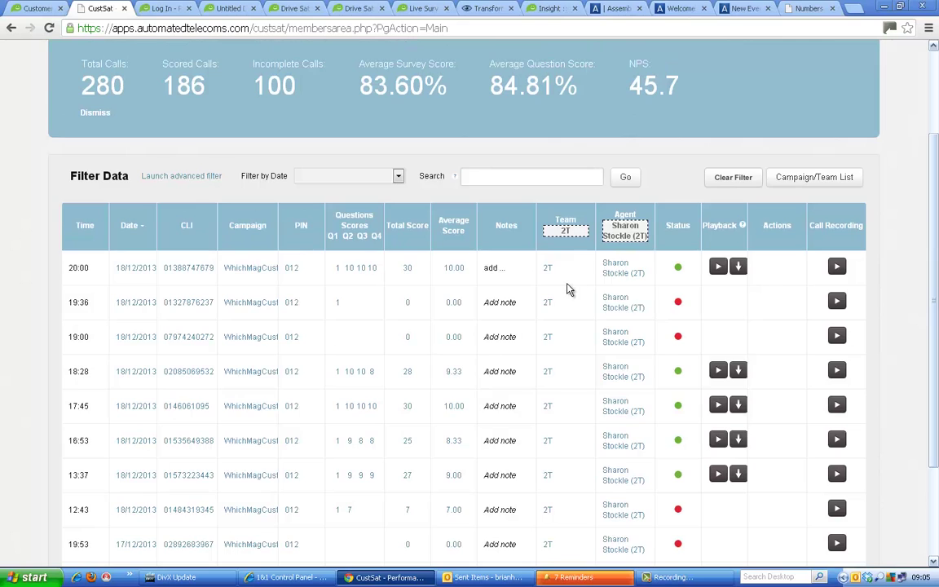
scroll(489, 294, "up", 3)
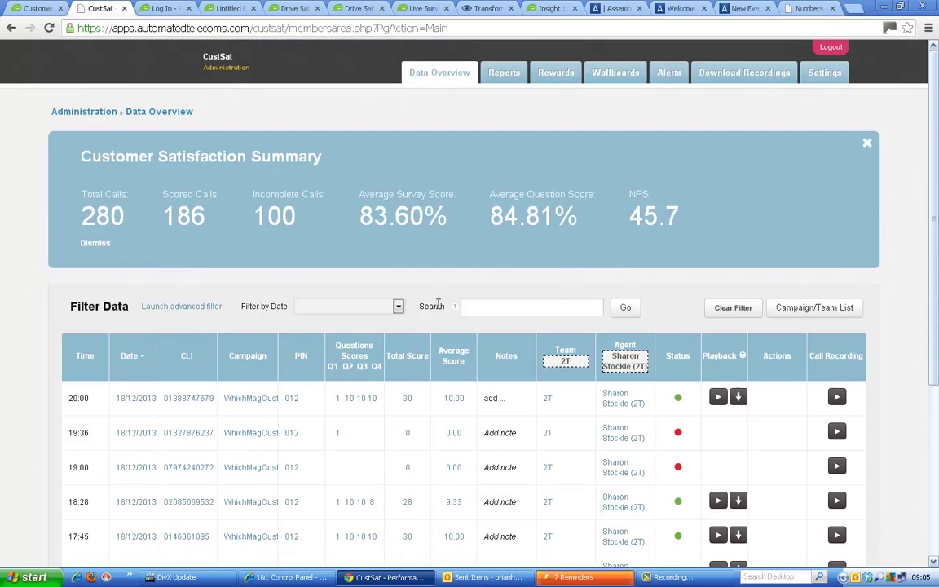
Step: Open the advanced filter and look through the choices for dialed number, PIN, agent and status
left_click(194, 314)
scroll(334, 342, "down", 2)
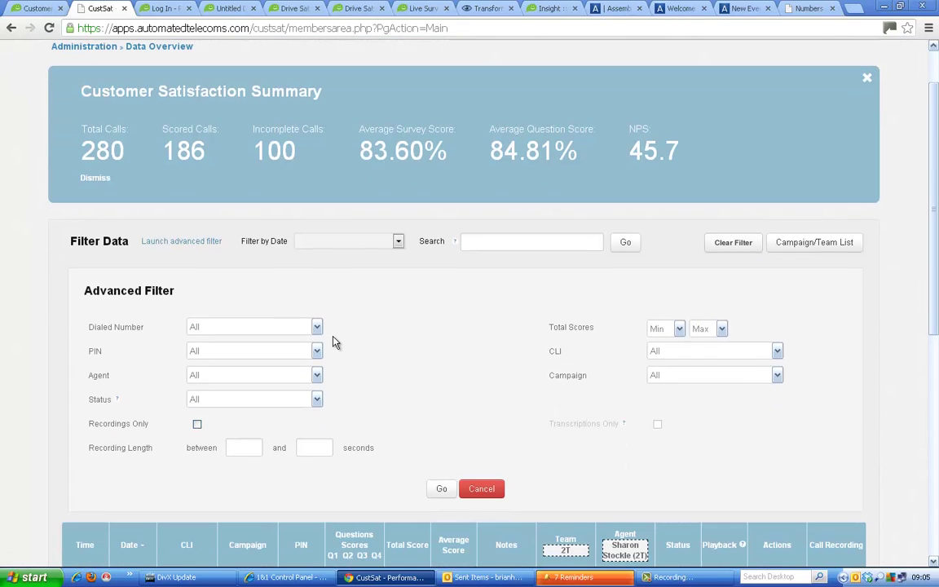
left_click(263, 330)
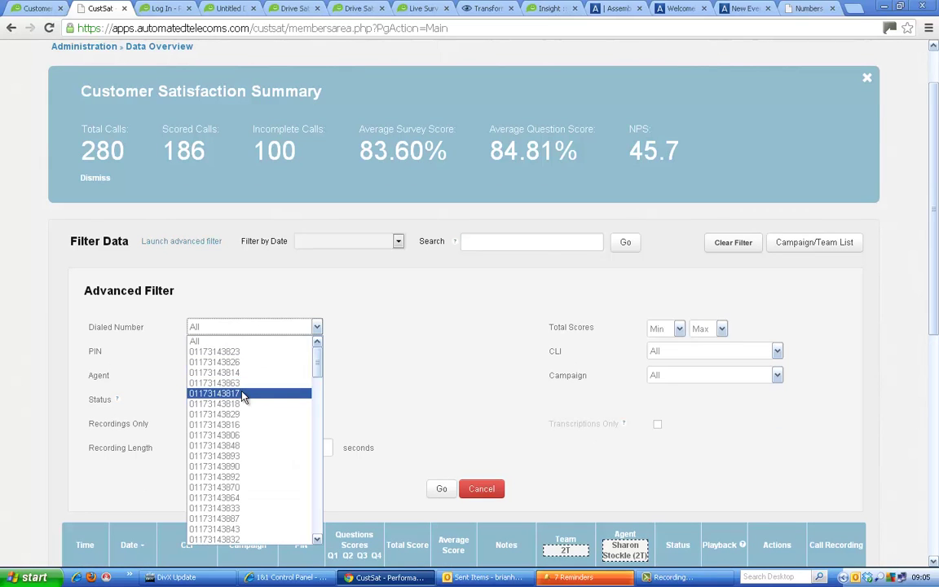
left_click(275, 327)
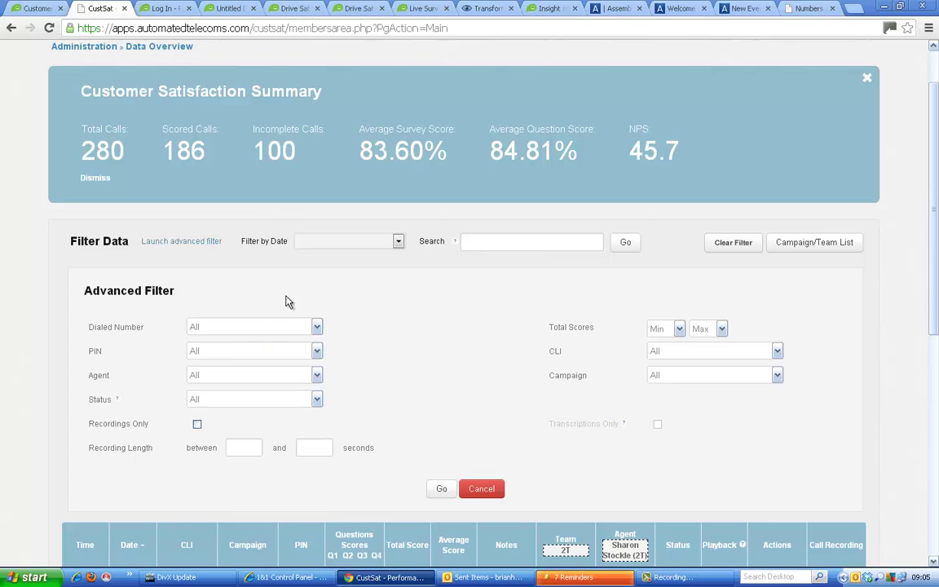
left_click(227, 352)
left_click(392, 369)
left_click(271, 377)
left_click(389, 372)
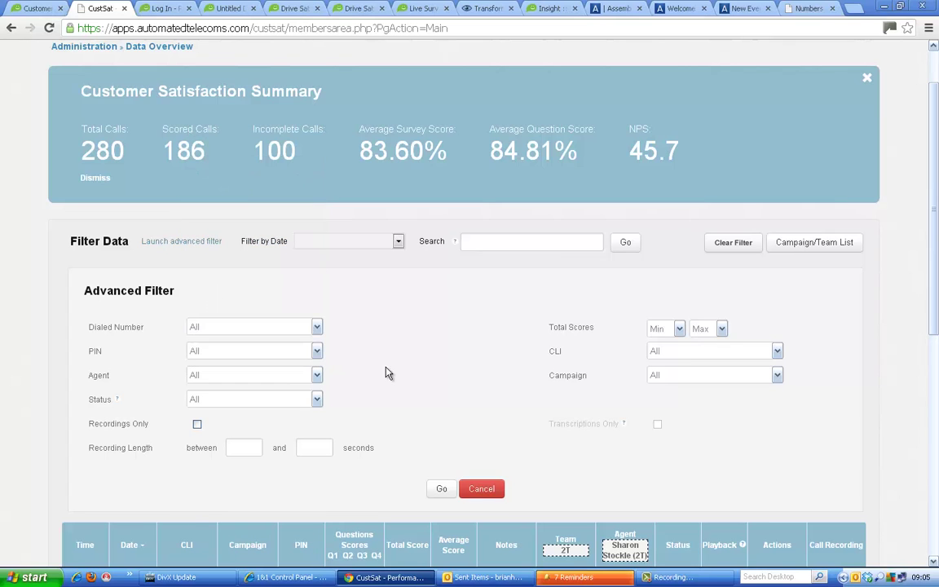
left_click(279, 399)
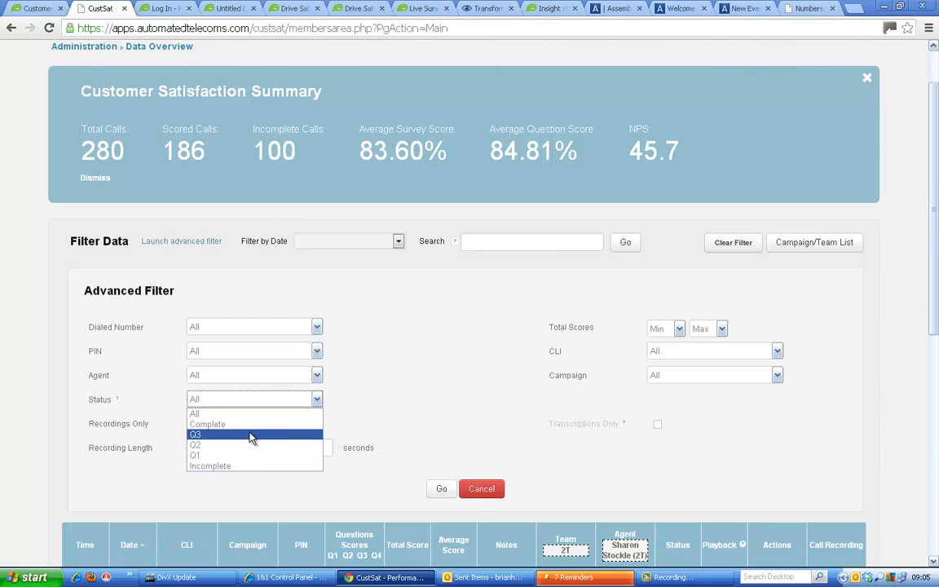
left_click(386, 375)
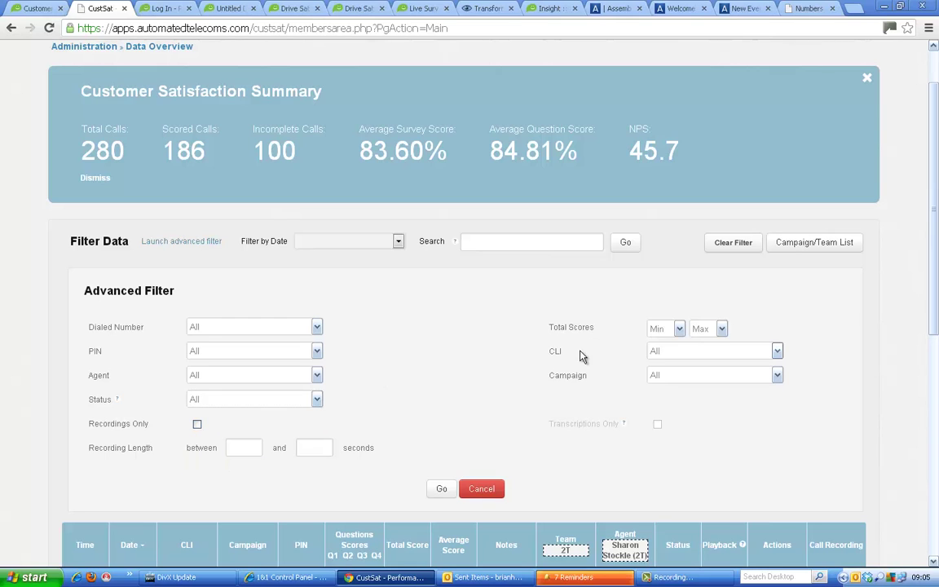
Step: Look through the advanced filter's minimum total score and CLI choices, and try the Recordings Only and recording length options
left_click(679, 330)
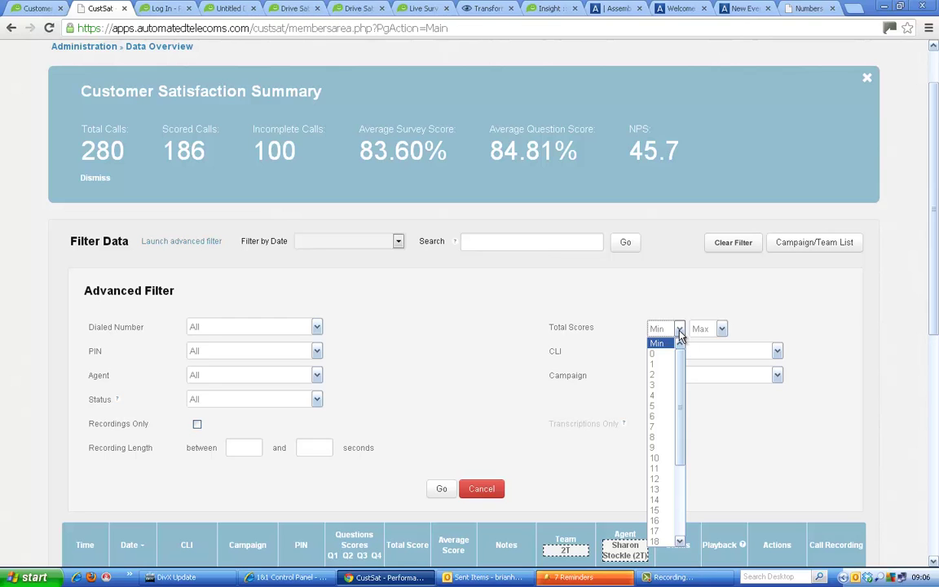
left_click(585, 306)
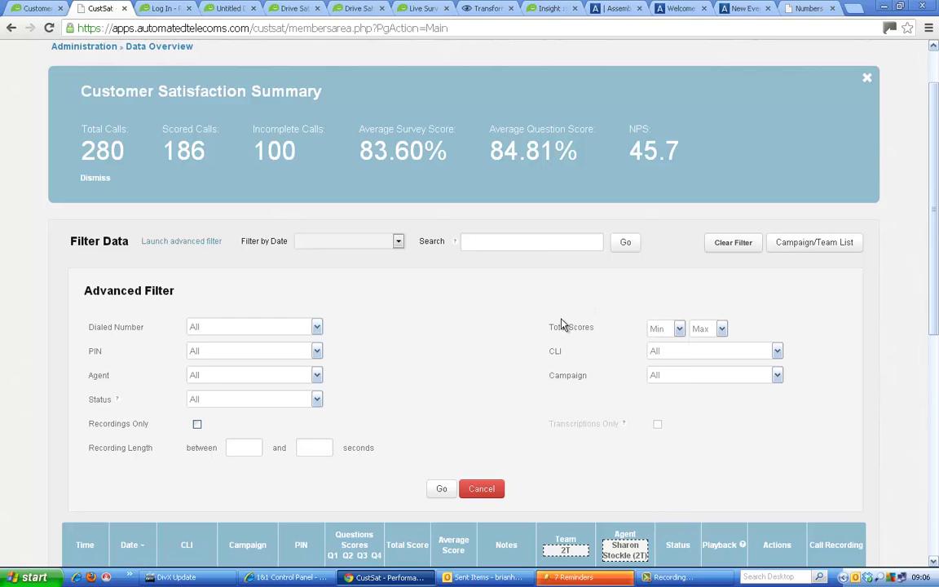
left_click(692, 352)
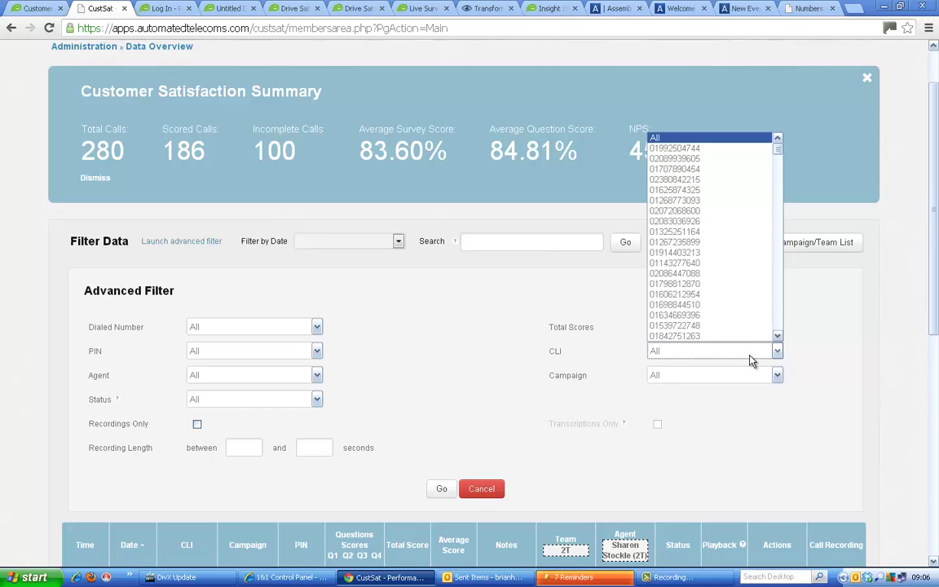
left_click(820, 338)
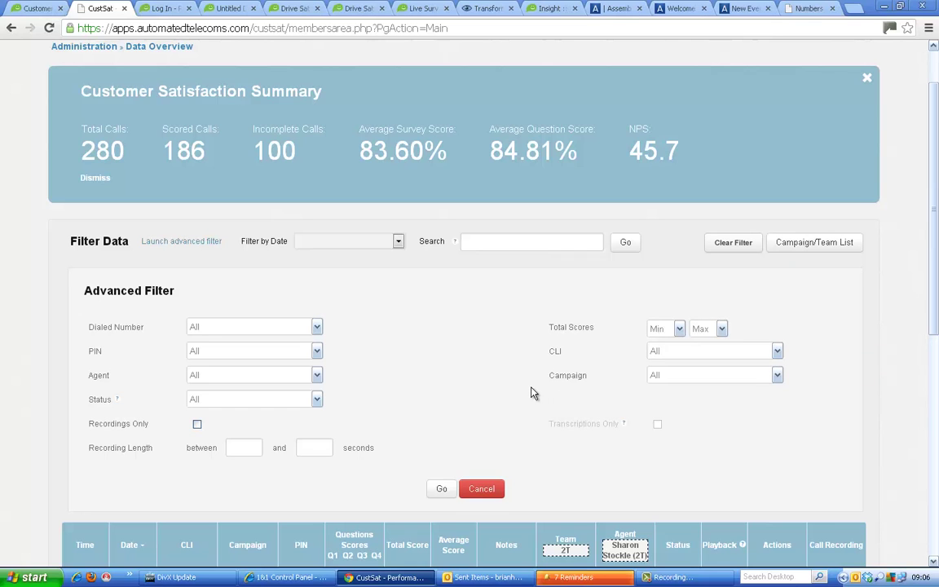
scroll(438, 339, "down", 1)
scroll(437, 339, "down", 2)
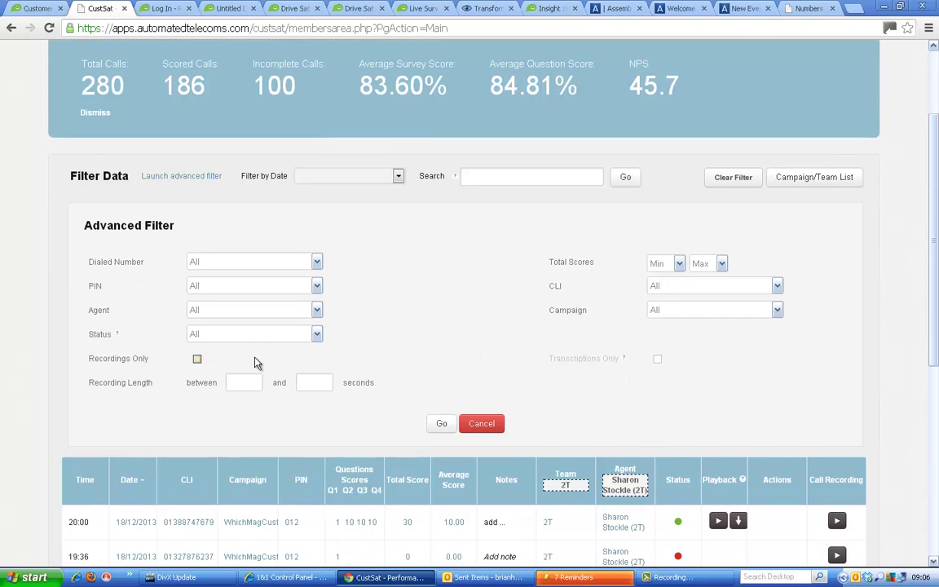
left_click(197, 361)
left_click(197, 361)
left_click(238, 381)
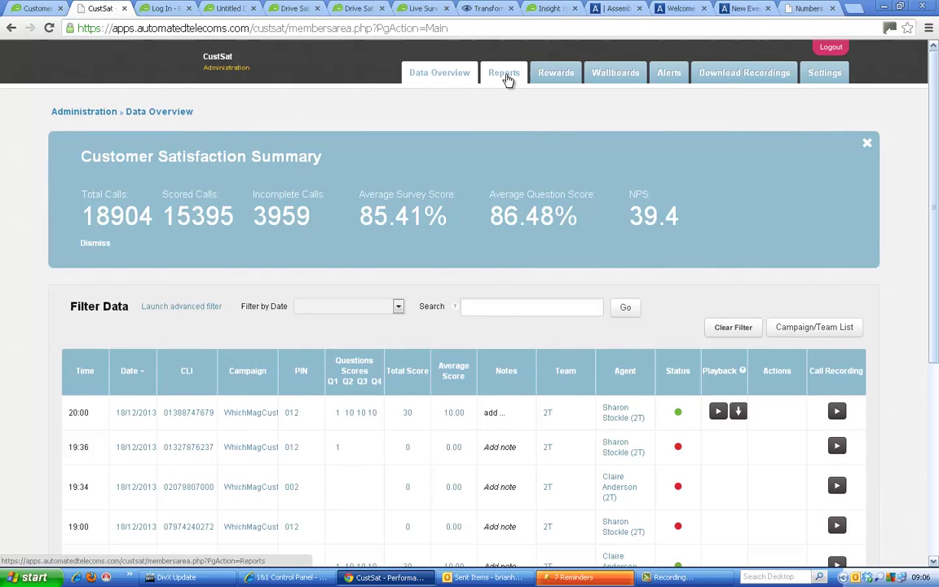
Step: Open the Agent Comparison report for editing, save and run it, and examine its bar chart by agent
left_click(504, 78)
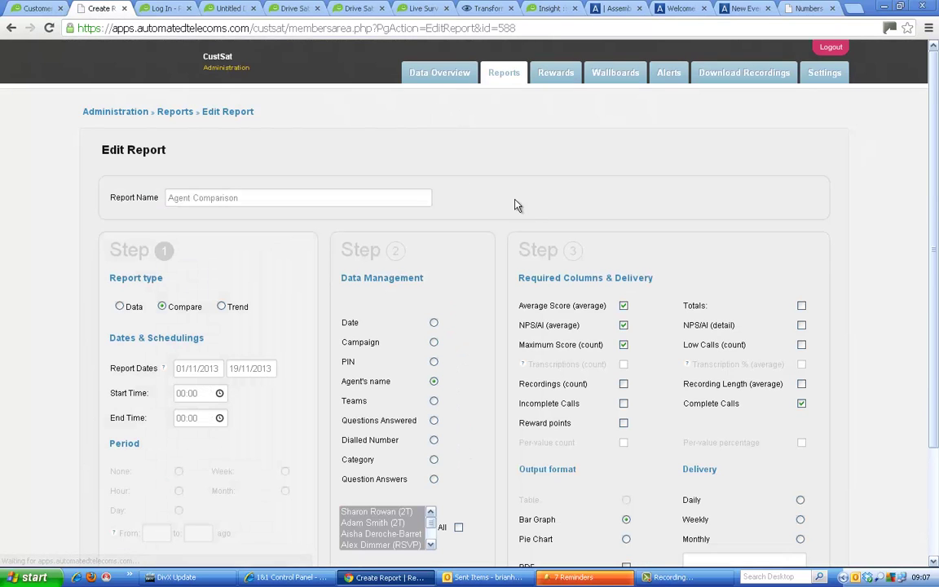
scroll(525, 193, "down", 1)
scroll(489, 196, "down", 1)
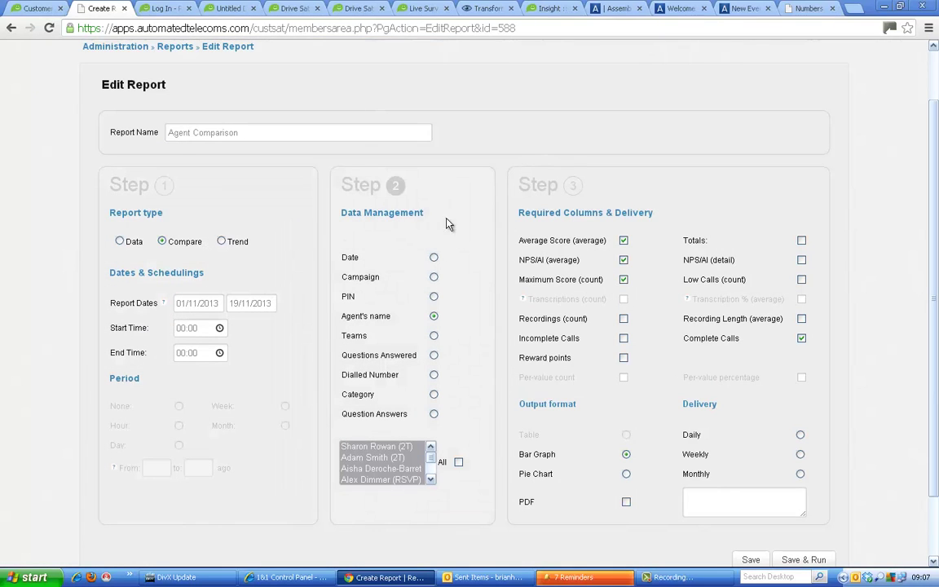
scroll(657, 269, "down", 1)
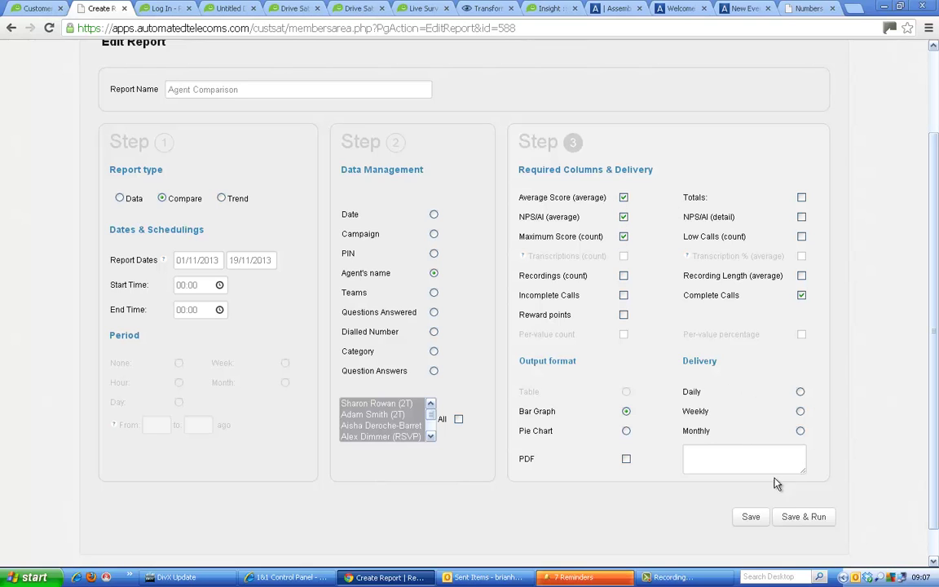
left_click(800, 519)
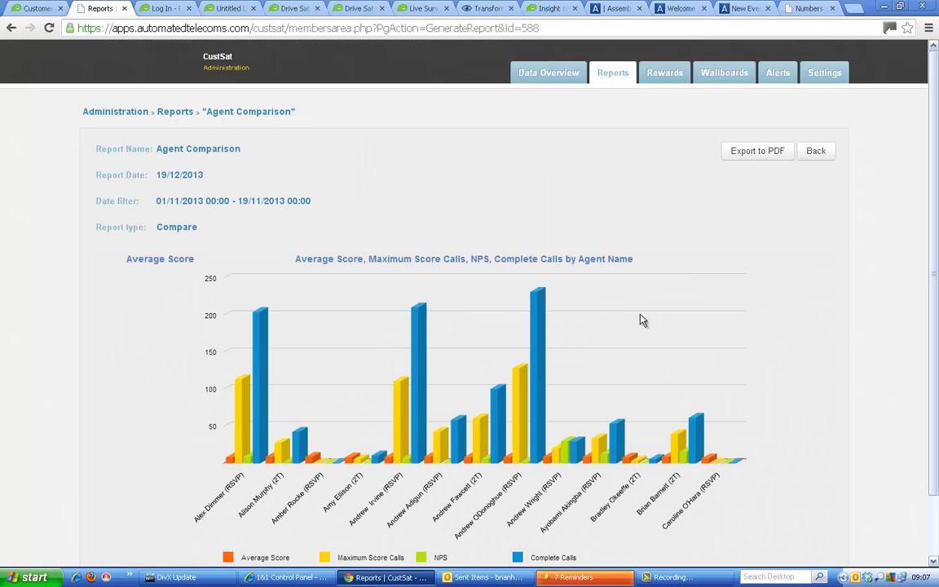
scroll(803, 245, "down", 1)
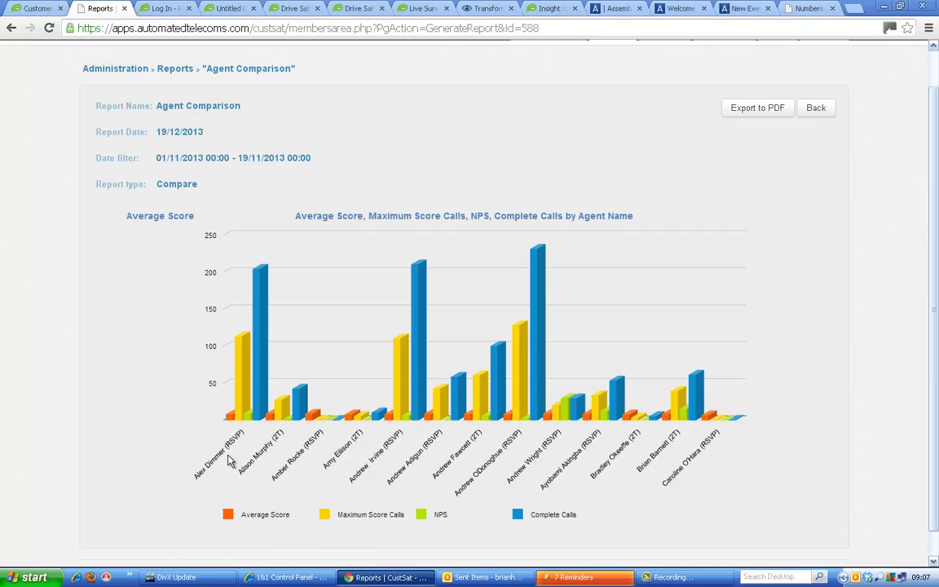
mouse_move(243, 383)
scroll(538, 269, "up", 1)
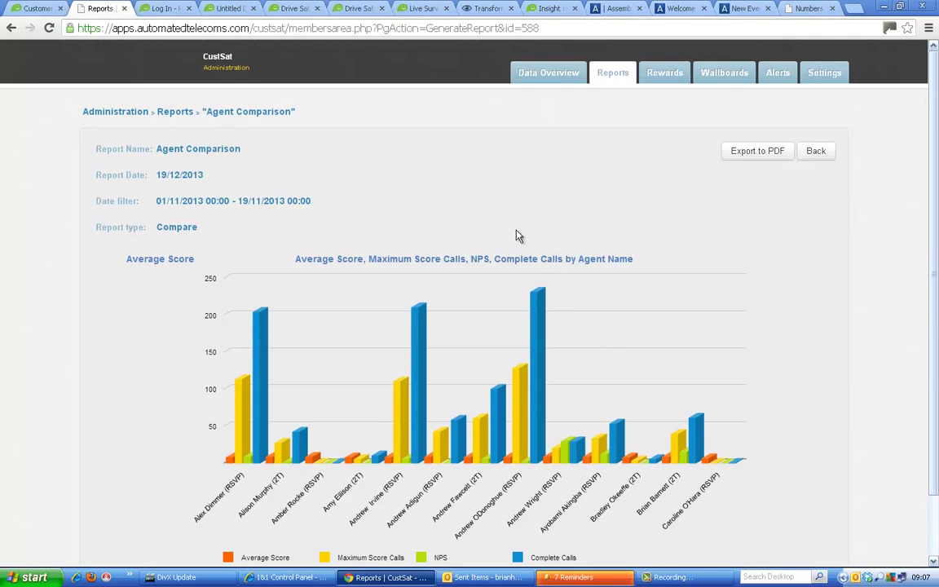
Step: Preview the Which Magazine wallboard, close the preview, and open the wallboard's score settings for editing
left_click(706, 79)
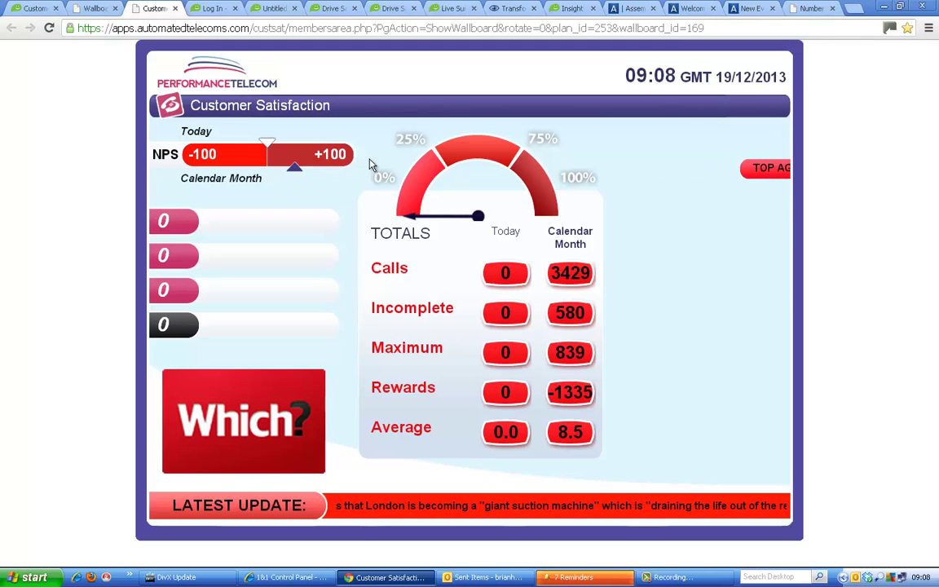
left_click(174, 8)
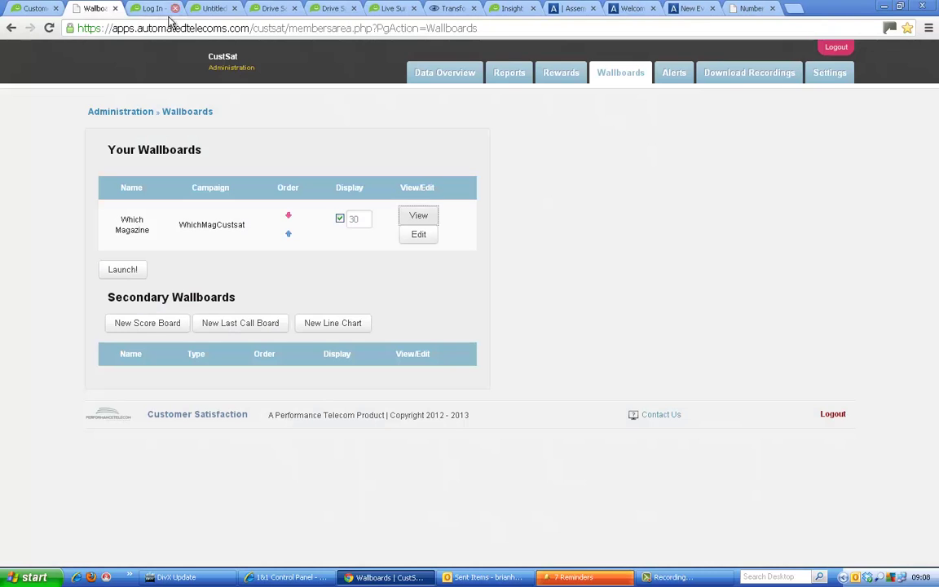
left_click(418, 238)
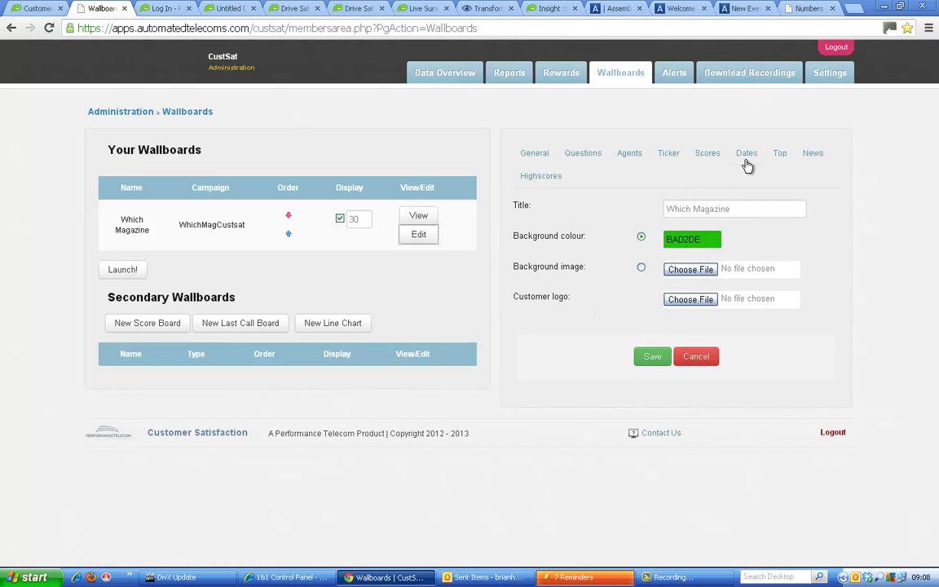
left_click(709, 155)
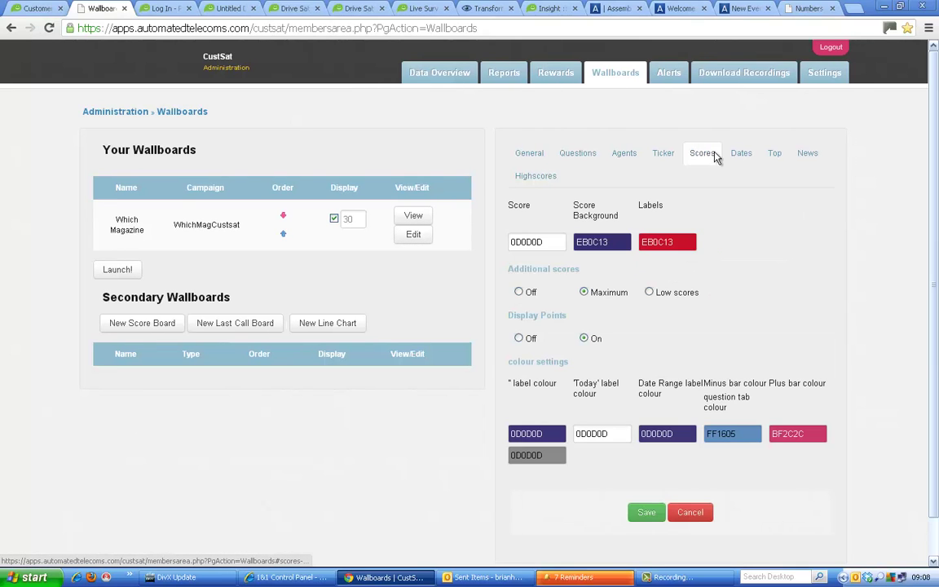
Step: Examine the Which Magazine wallboard's date range settings and its top agent and team category settings
left_click(754, 155)
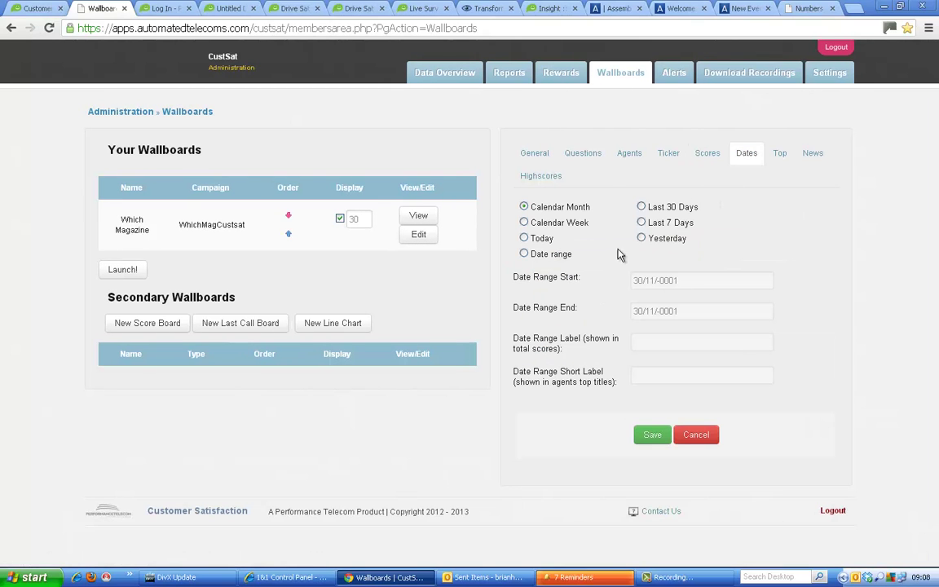
left_click(780, 155)
scroll(758, 206, "down", 1)
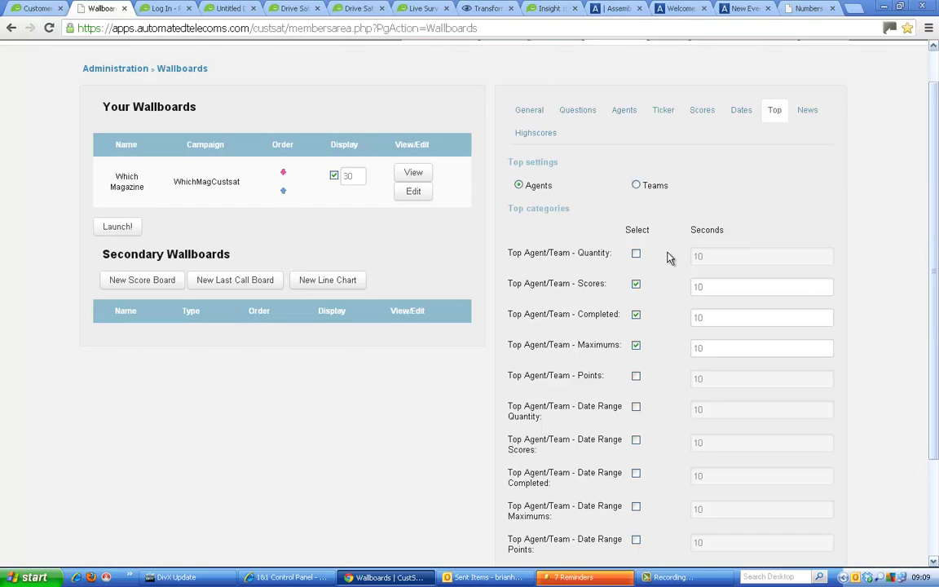
Step: Examine the wallboard's news settings, covering the text messages with their delays, the RSS feed and the common RSS feeds
scroll(717, 228, "up", 1)
left_click(805, 137)
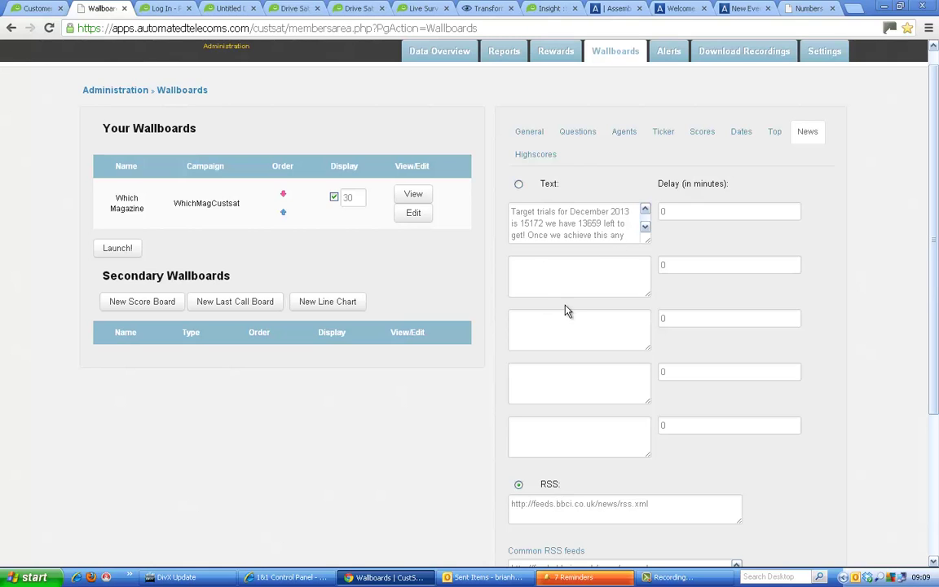
scroll(817, 344, "down", 3)
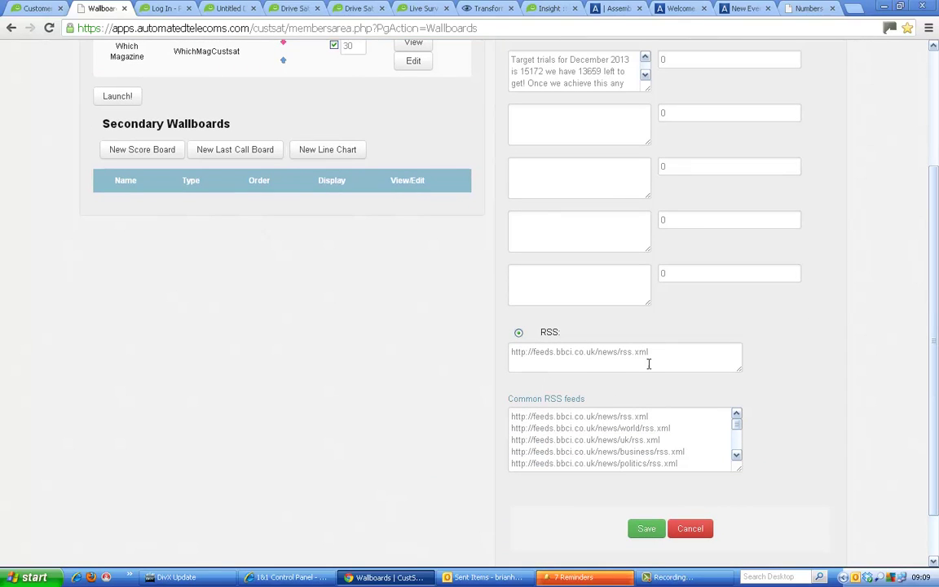
scroll(499, 257, "up", 3)
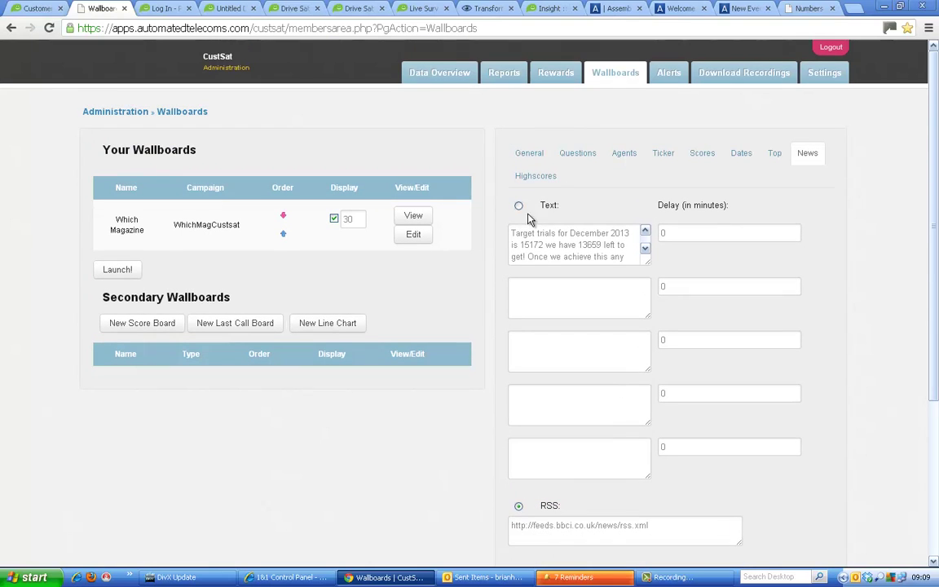
Step: Go to the alerts settings and open the DETRACTORS alert for editing to examine its conditions
left_click(667, 79)
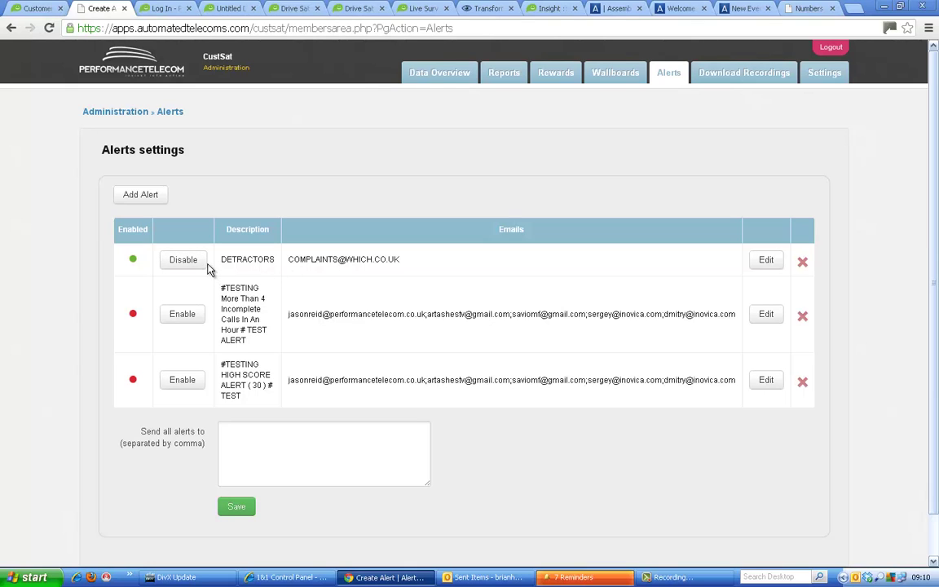
left_click(767, 259)
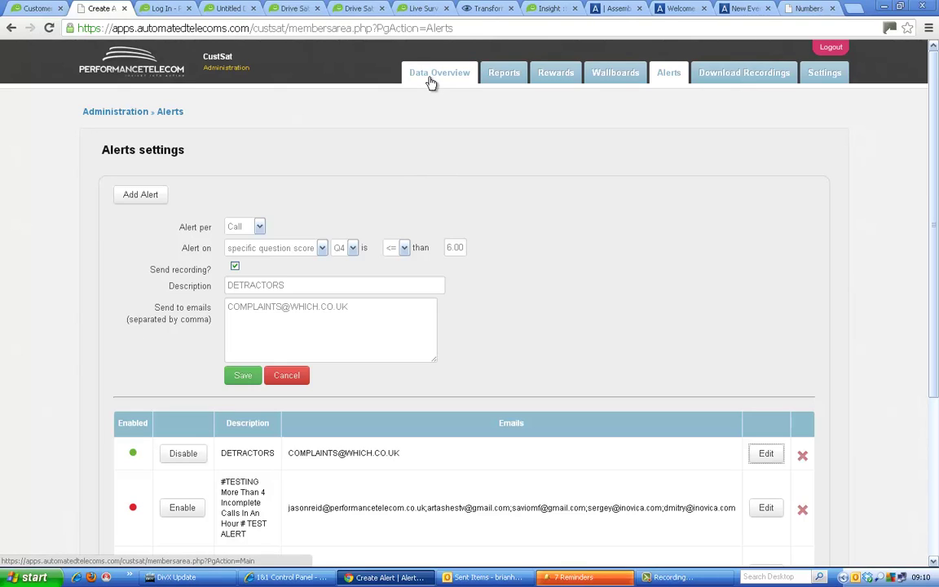
Step: Revisit the wallboards list, return to the data overview, and dismiss the e-mail notification
left_click(617, 74)
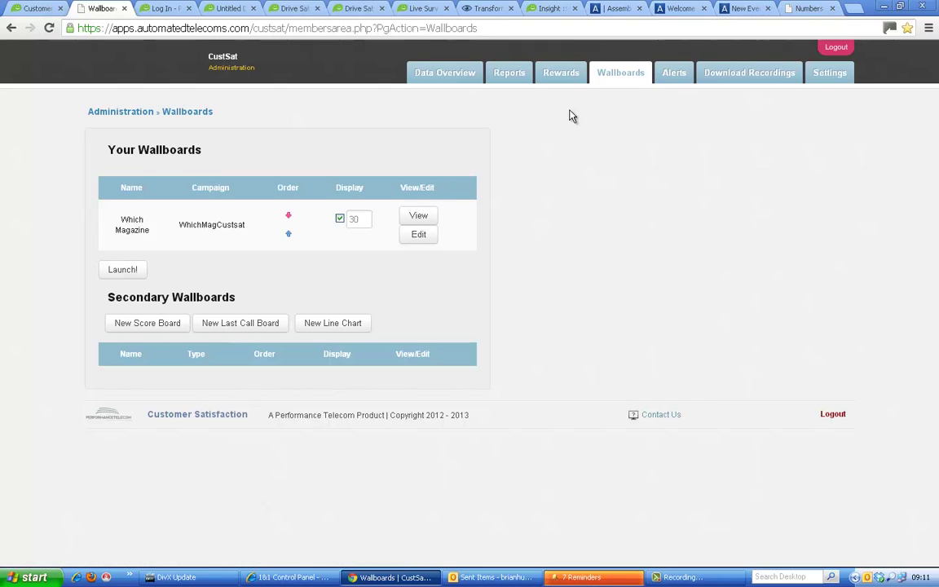
left_click(441, 74)
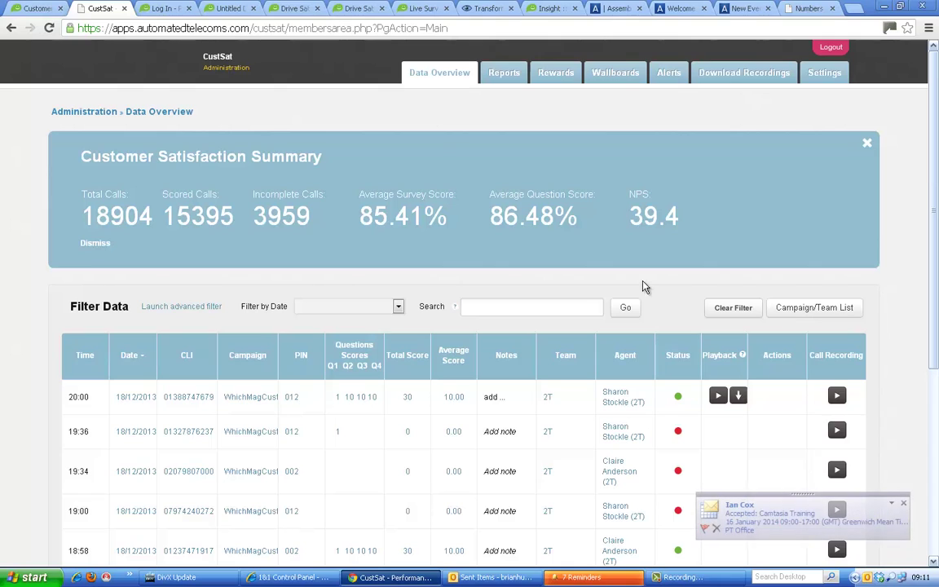
left_click(903, 503)
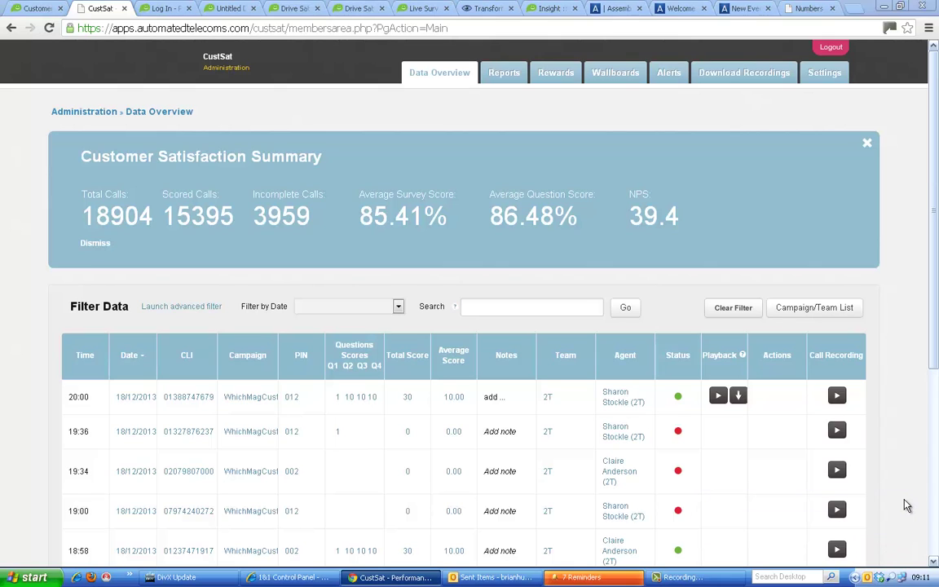